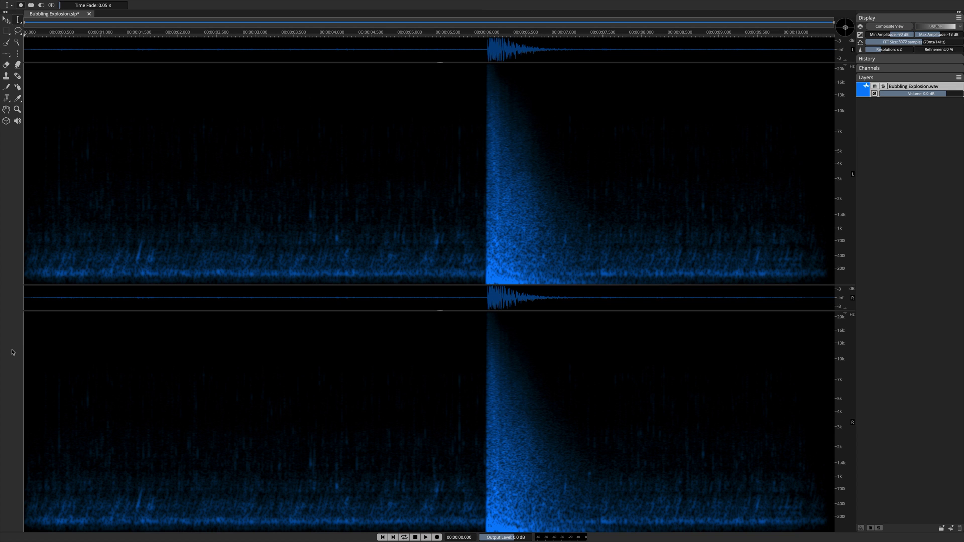
- Play back the Bubbling Explosion recording
{"action": "key", "text": "space"}
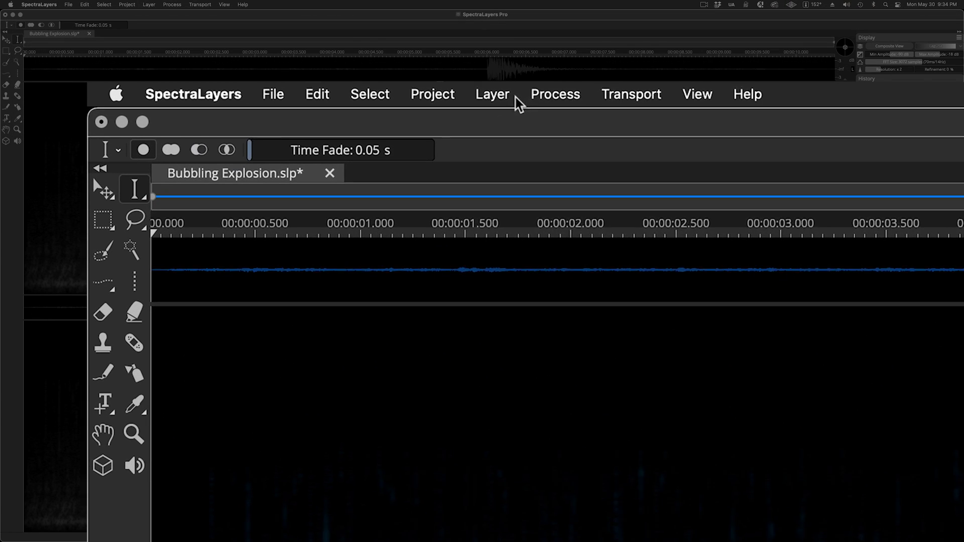
- Open Layer > Unmix Levels and check which split result the Preview list offers
{"action": "left_click", "coordinate": [156, 0]}
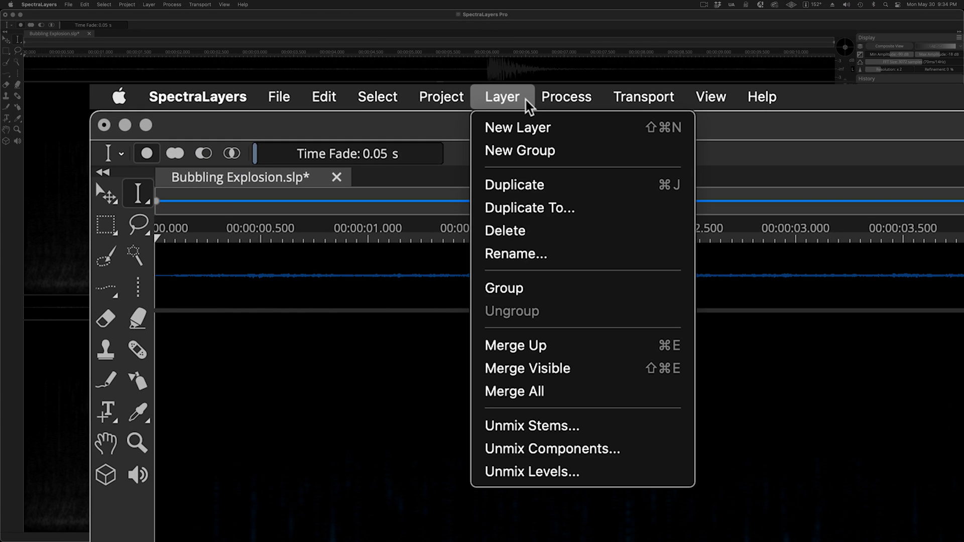
{"action": "left_click", "coordinate": [596, 477]}
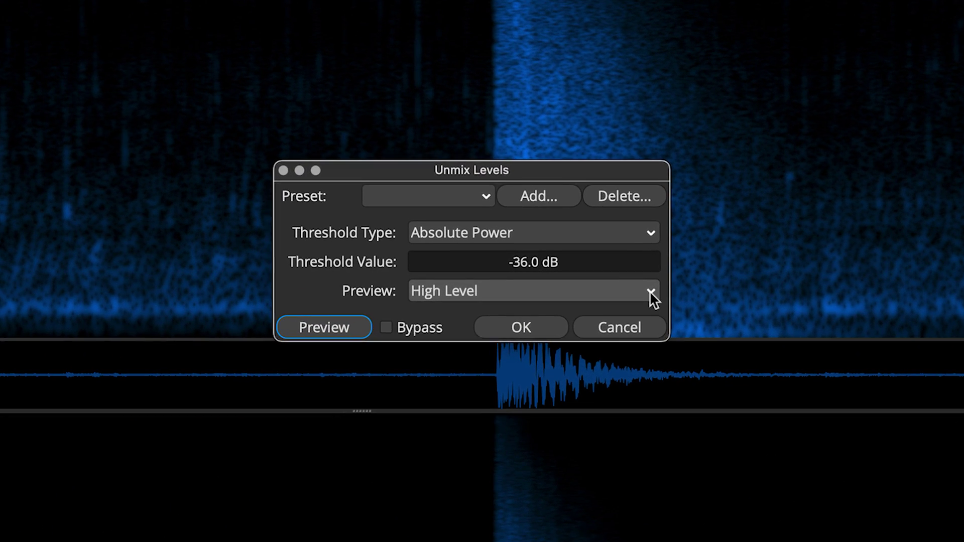
{"action": "left_click", "coordinate": [649, 292]}
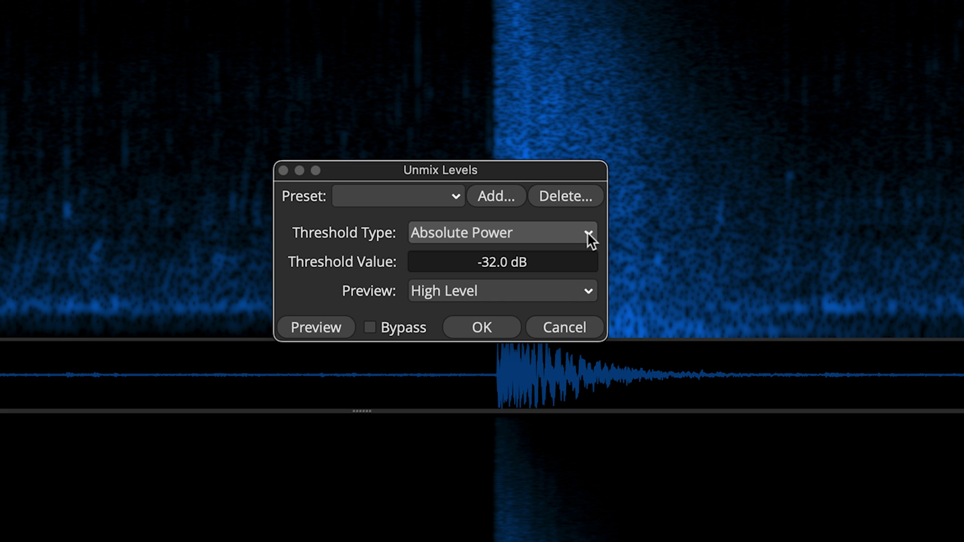
- Try Average Power and Peak Power threshold types, then return to Absolute Power
{"action": "left_click", "coordinate": [587, 232]}
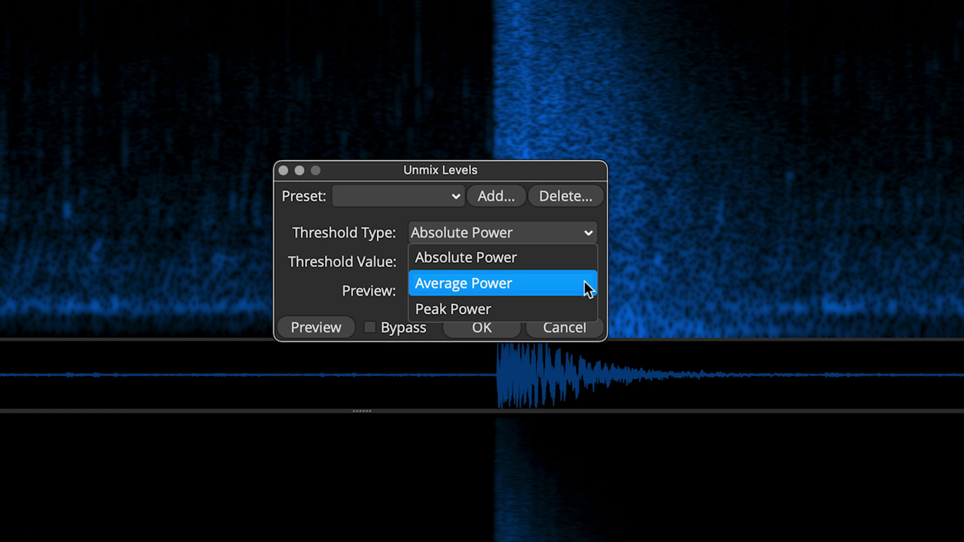
{"action": "left_click", "coordinate": [588, 289]}
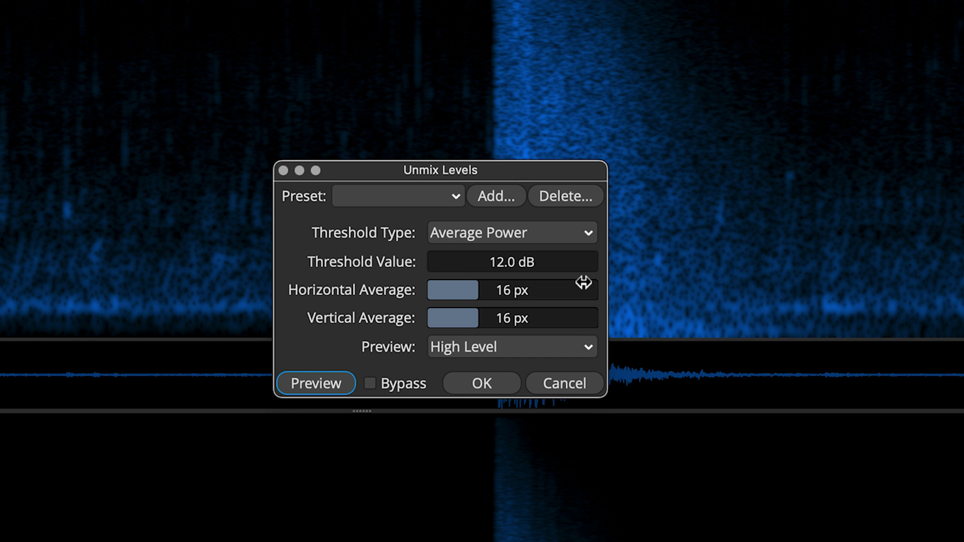
{"action": "left_click", "coordinate": [586, 233]}
{"action": "left_click", "coordinate": [580, 310]}
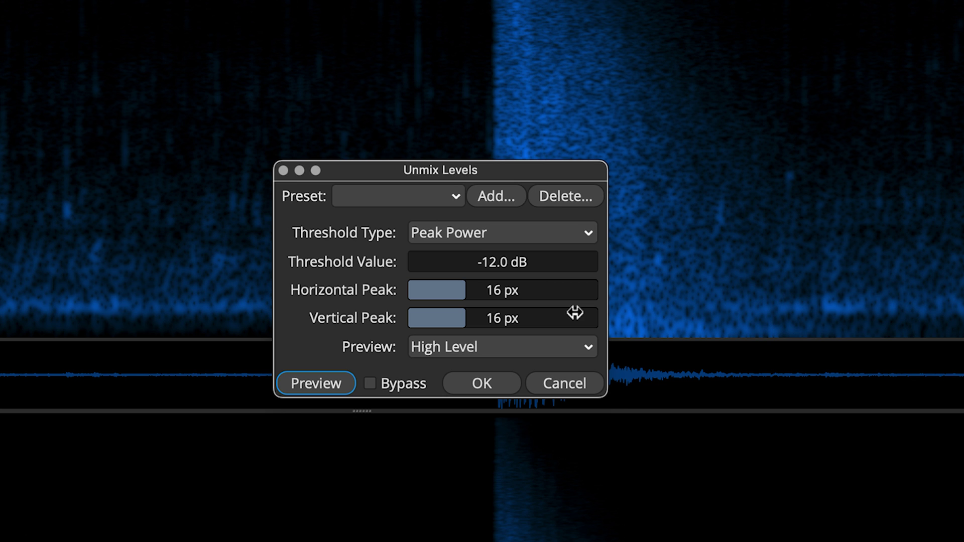
{"action": "left_click", "coordinate": [562, 232]}
{"action": "left_click", "coordinate": [558, 257]}
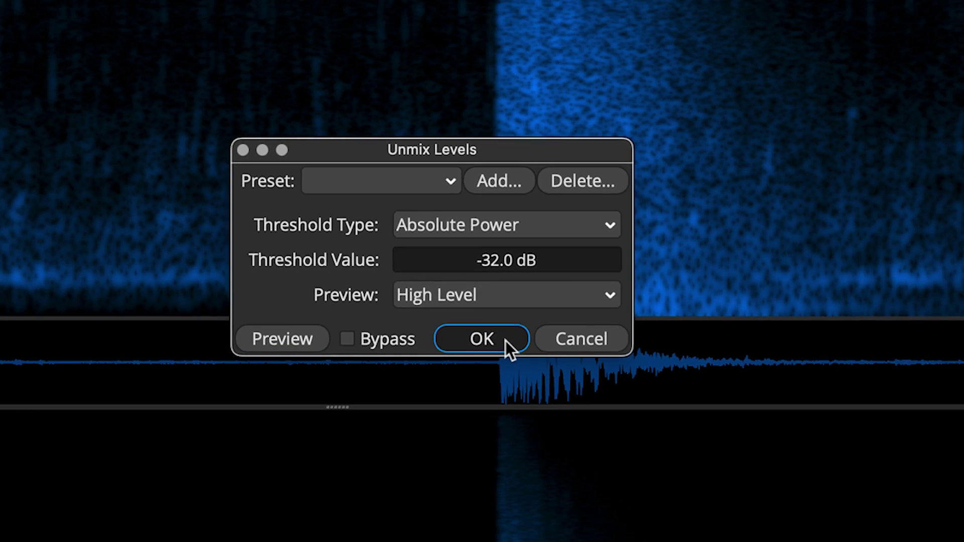
- Apply the level split and play the High Level layer soloed
{"action": "left_click", "coordinate": [504, 332]}
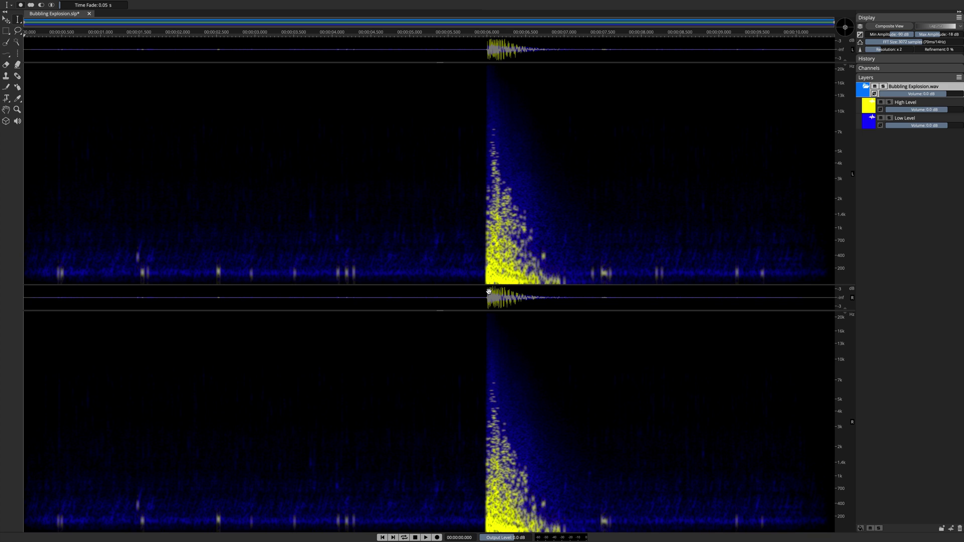
{"action": "left_click", "coordinate": [890, 103]}
{"action": "key", "text": "space"}
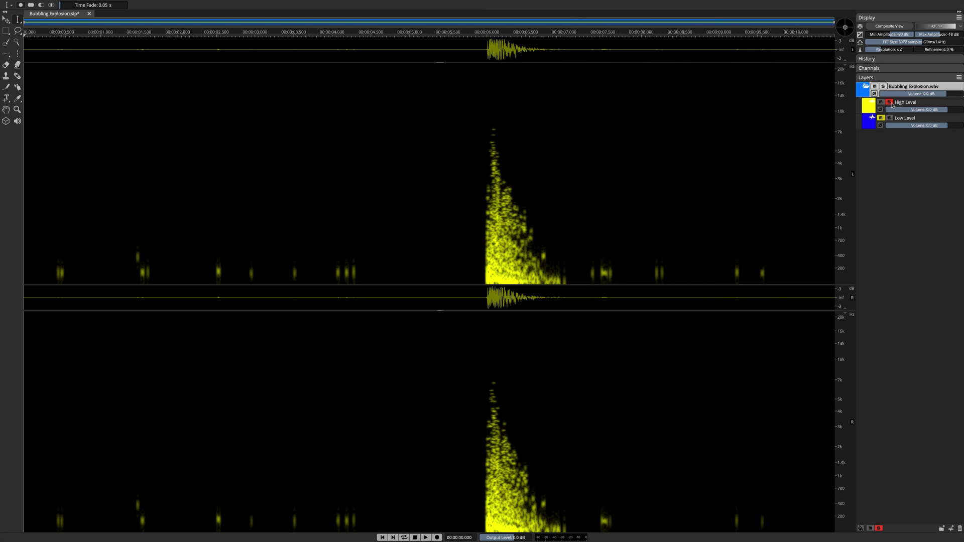
- Solo the Low Level layer, then unsolo it and play both layers together
{"action": "left_click", "coordinate": [890, 119]}
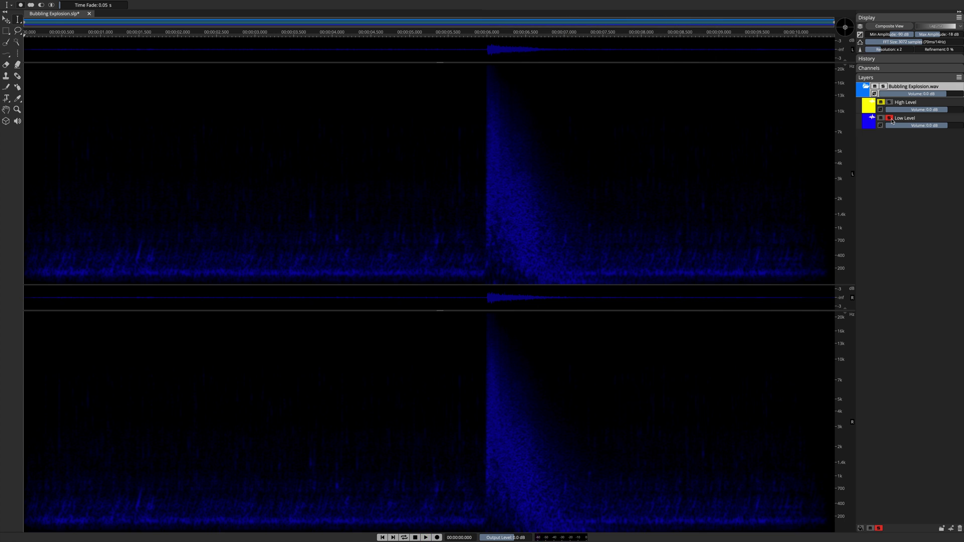
{"action": "left_click", "coordinate": [890, 119]}
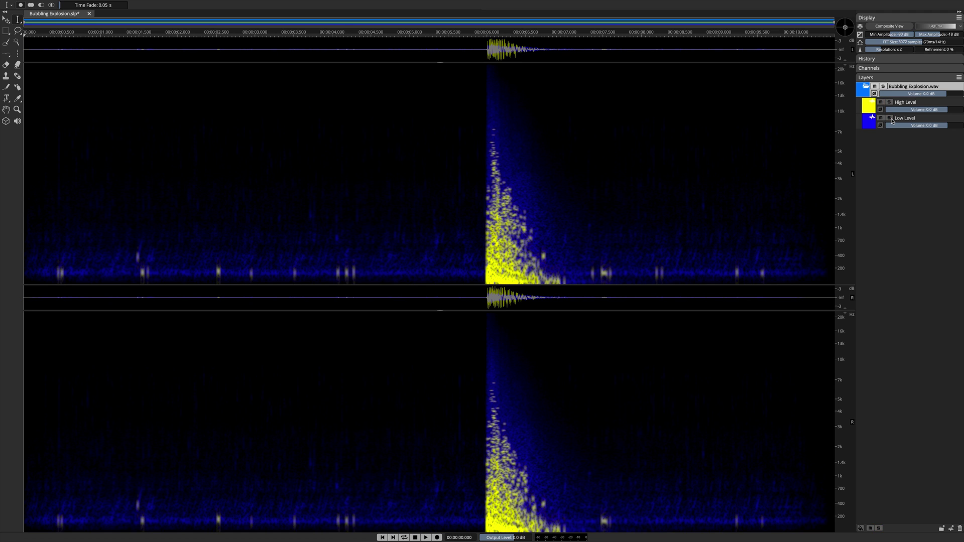
{"action": "key", "text": "space"}
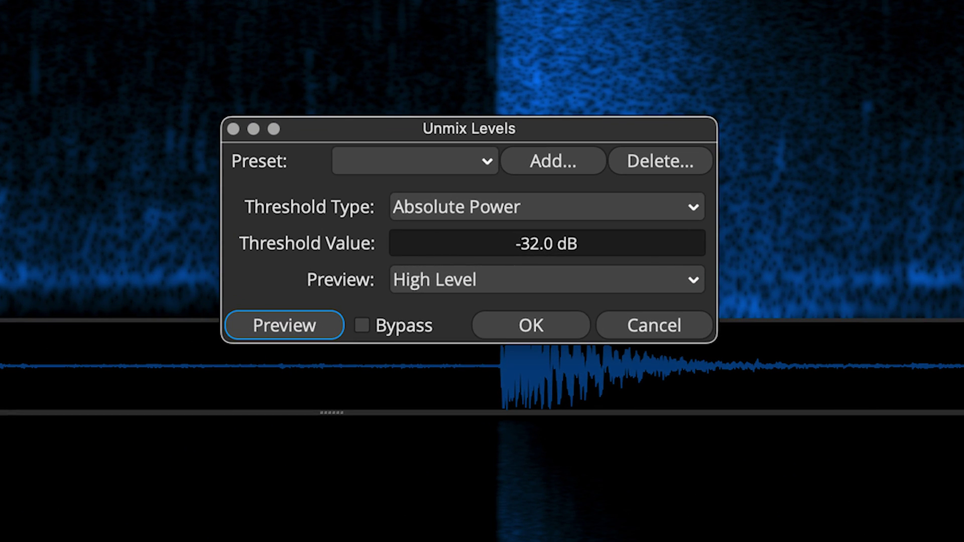
- Preview the High Level result at Absolute Power, -32.0 dB
{"action": "key", "text": "space"}
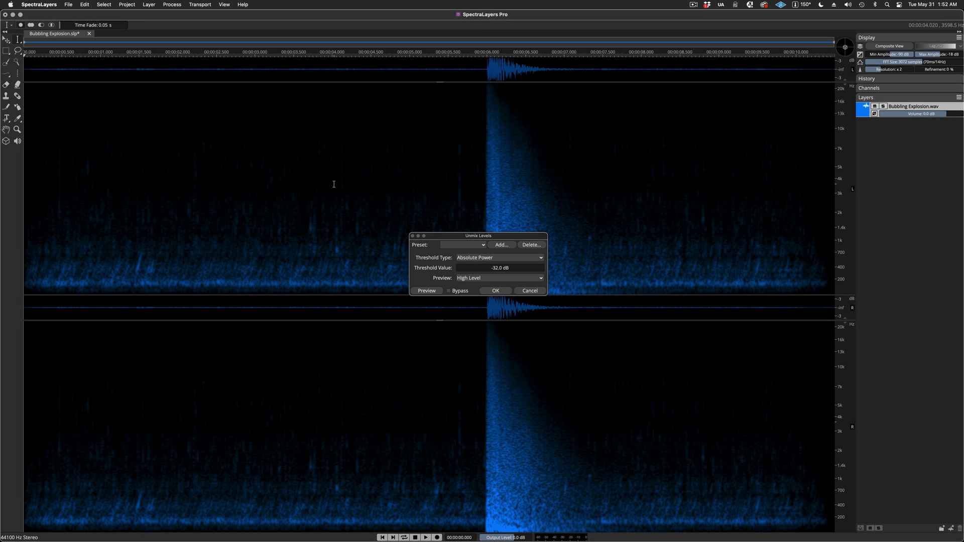
- Select about 4.0–8.5 s around the explosion, play it, and preview the split there
{"action": "left_click_drag", "start_coordinate": [334, 184], "coordinate": [685, 207]}
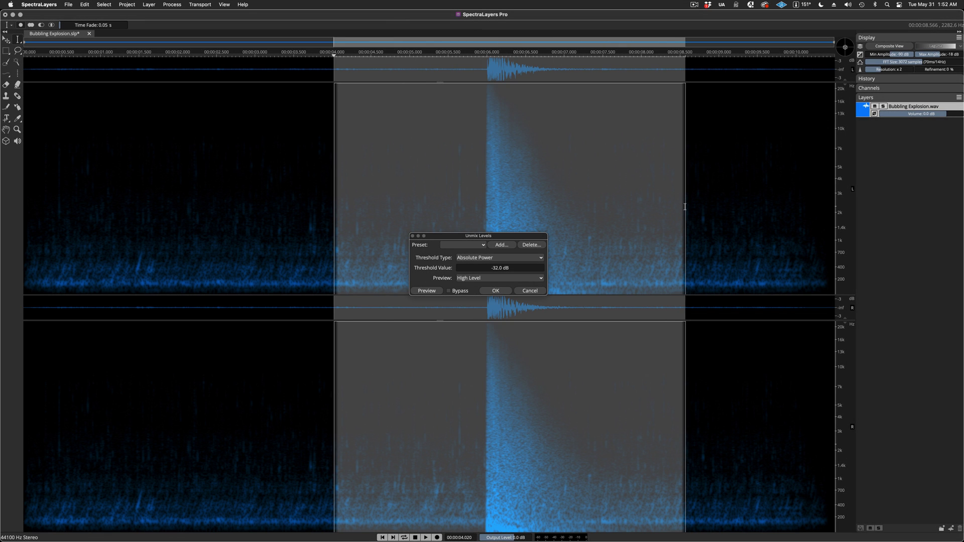
{"action": "key", "text": "space"}
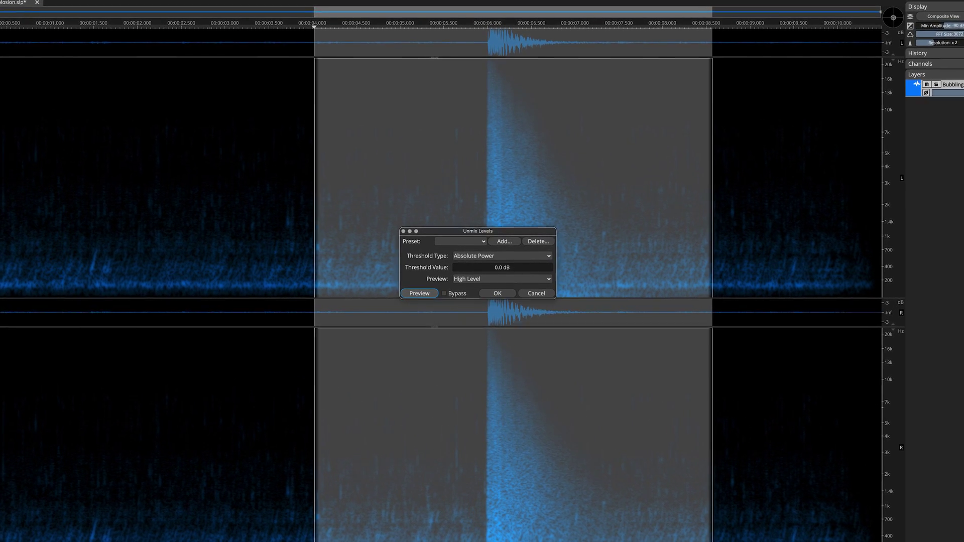
{"action": "key", "text": "space"}
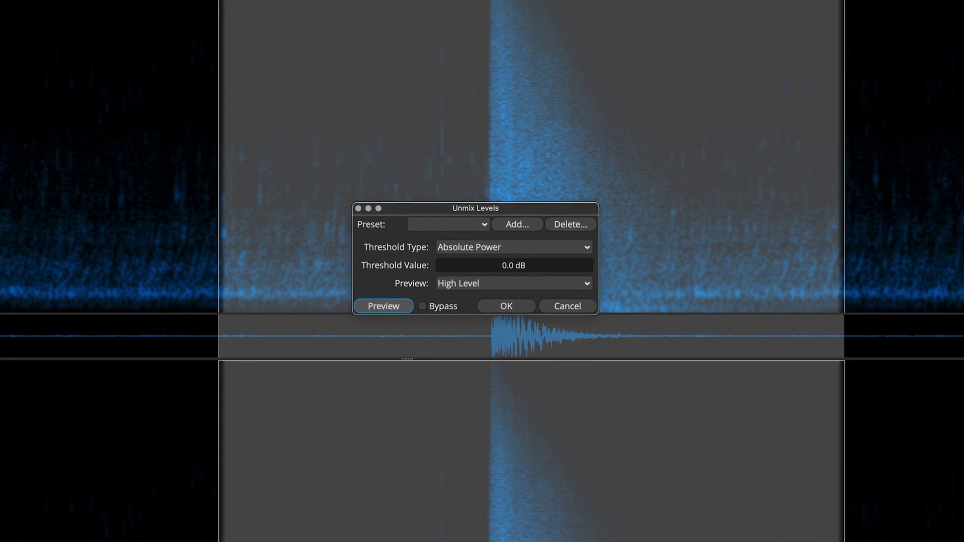
- Preview the split at thresholds of -12 dB and -24 dB
{"action": "left_click", "coordinate": [513, 265]}
{"action": "type", "text": "-12"}
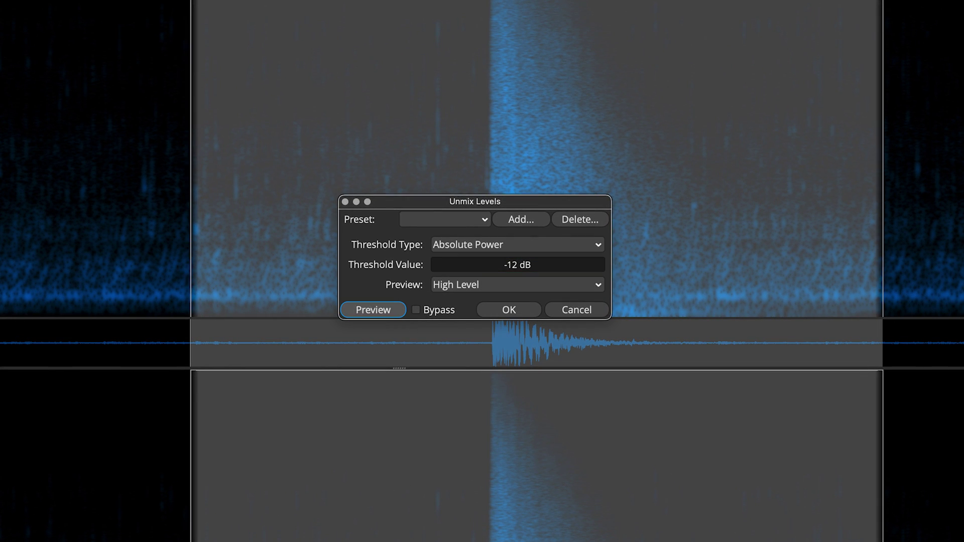
{"action": "key", "text": "space"}
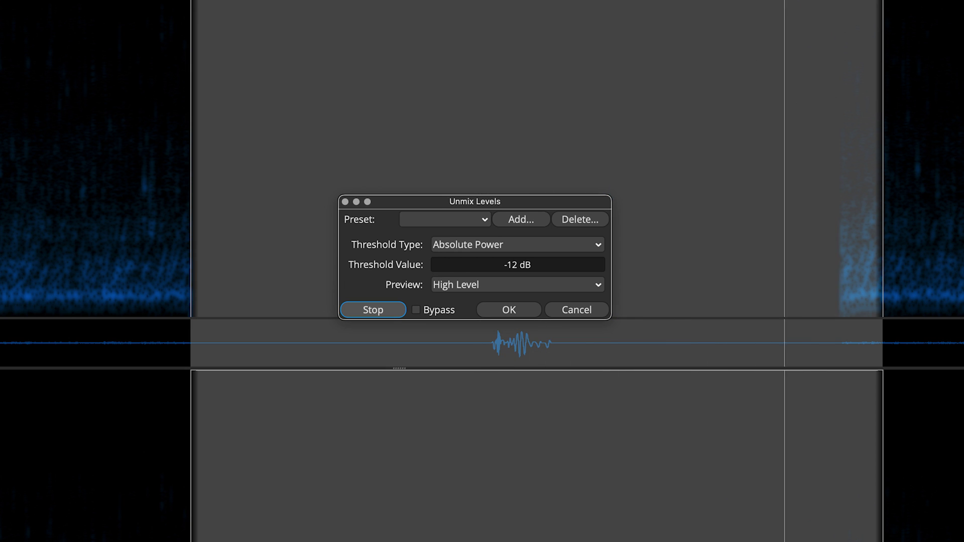
{"action": "left_click", "coordinate": [511, 265]}
{"action": "type", "text": "-"}
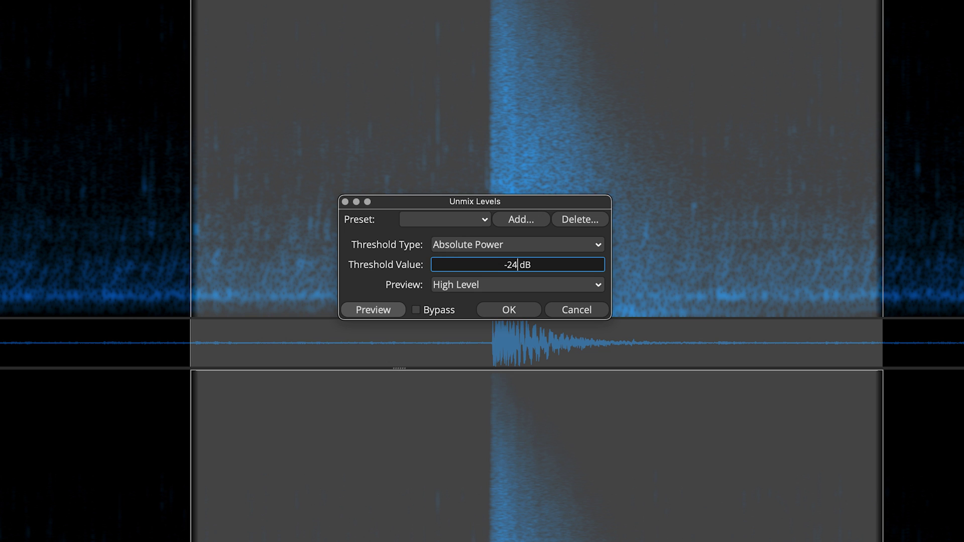
{"action": "left_click", "coordinate": [373, 310]}
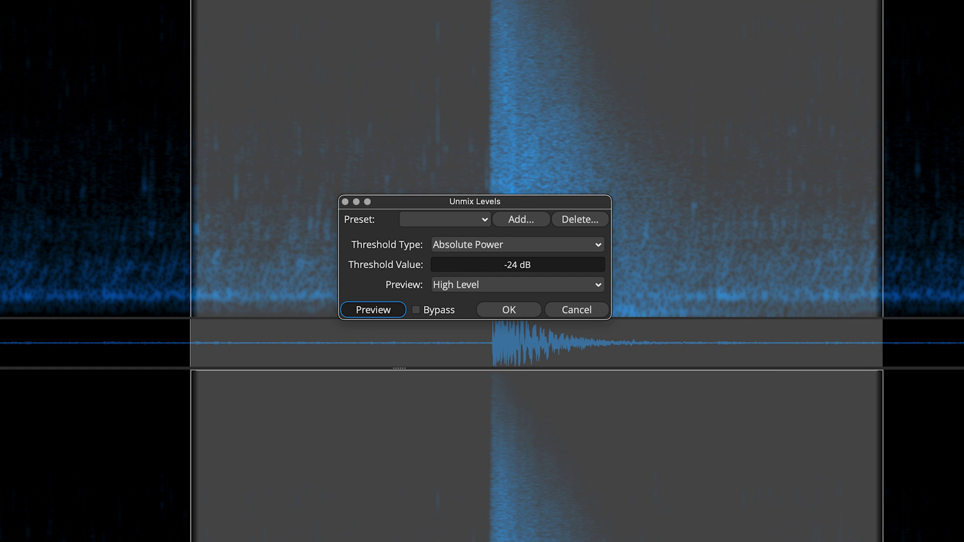
- Preview the split at thresholds of -36, -48 and -60 dB
{"action": "double_click", "coordinate": [513, 264]}
{"action": "key", "text": "BackSpace"}
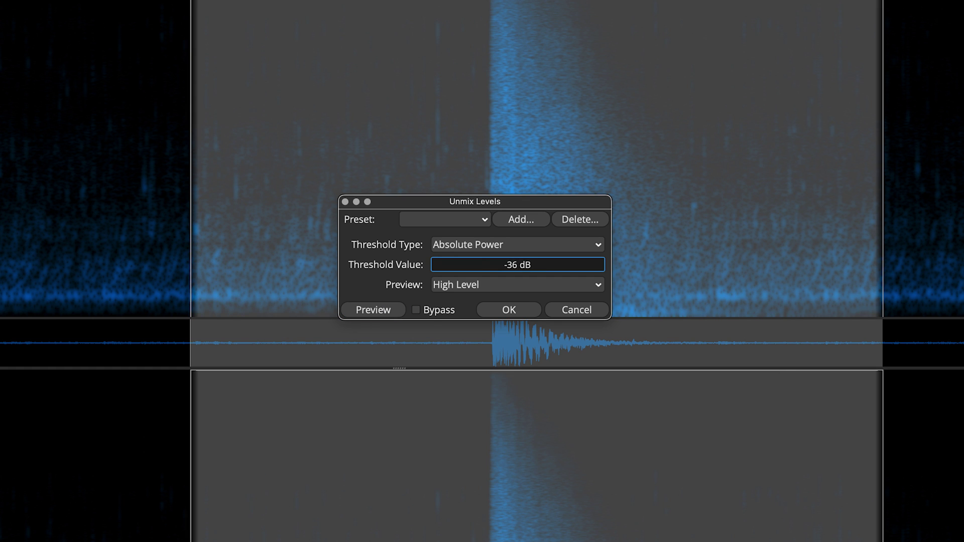
{"action": "type", "text": "36"}
{"action": "left_click", "coordinate": [373, 309]}
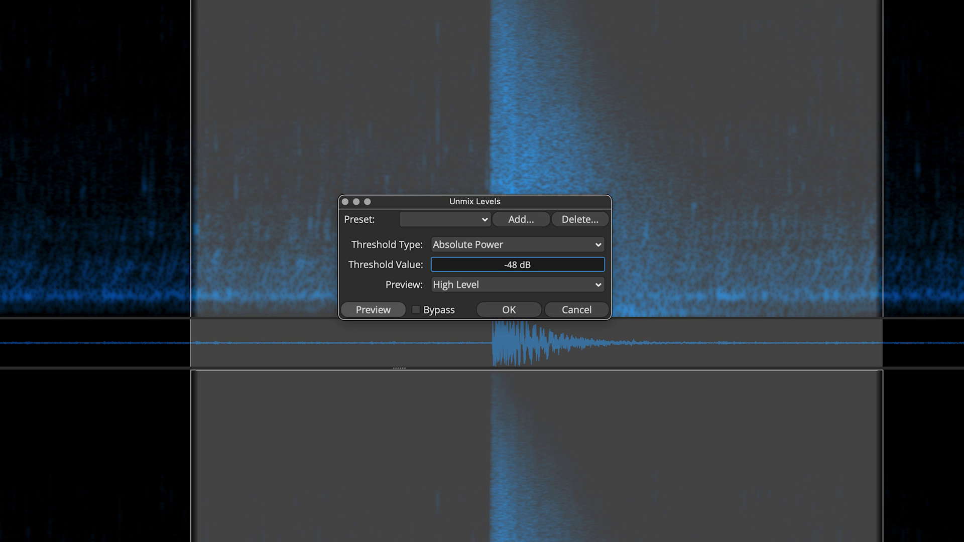
{"action": "left_click", "coordinate": [373, 310]}
{"action": "key", "text": "space"}
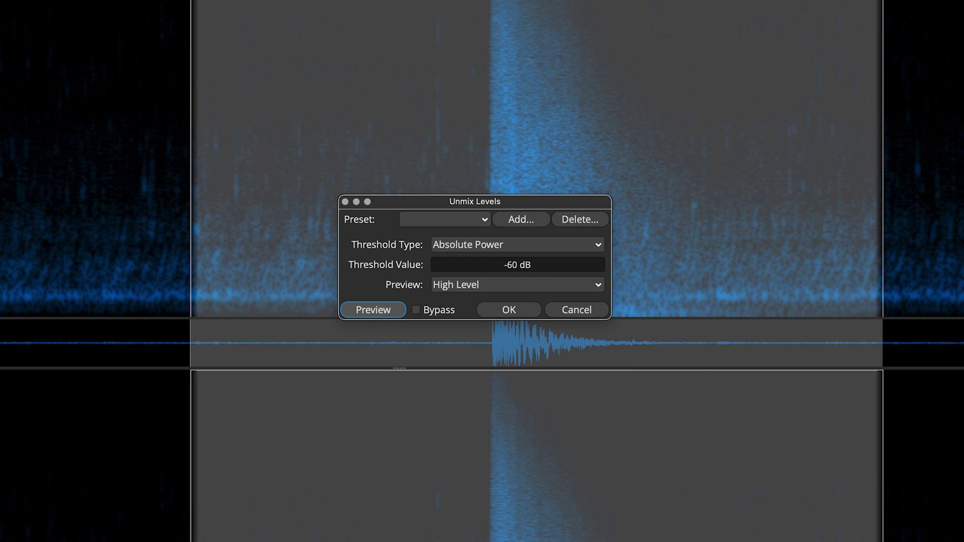
- Set the threshold back to -36 dB and preview it
{"action": "double_click", "coordinate": [512, 264]}
{"action": "key", "text": "BackSpace"}
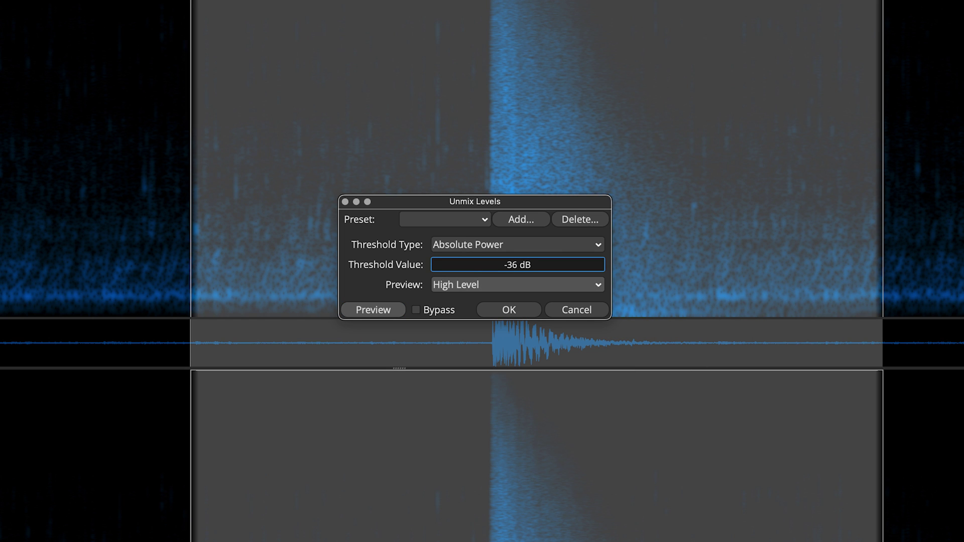
{"action": "left_click", "coordinate": [373, 309]}
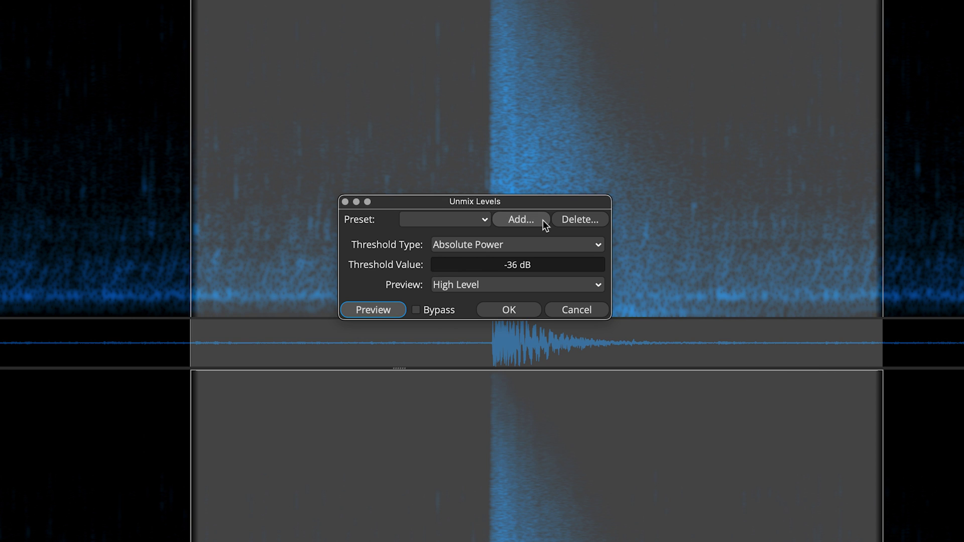
- Save the -36 dB Unmix Levels settings as a new preset named -36dB
{"action": "left_click", "coordinate": [543, 221]}
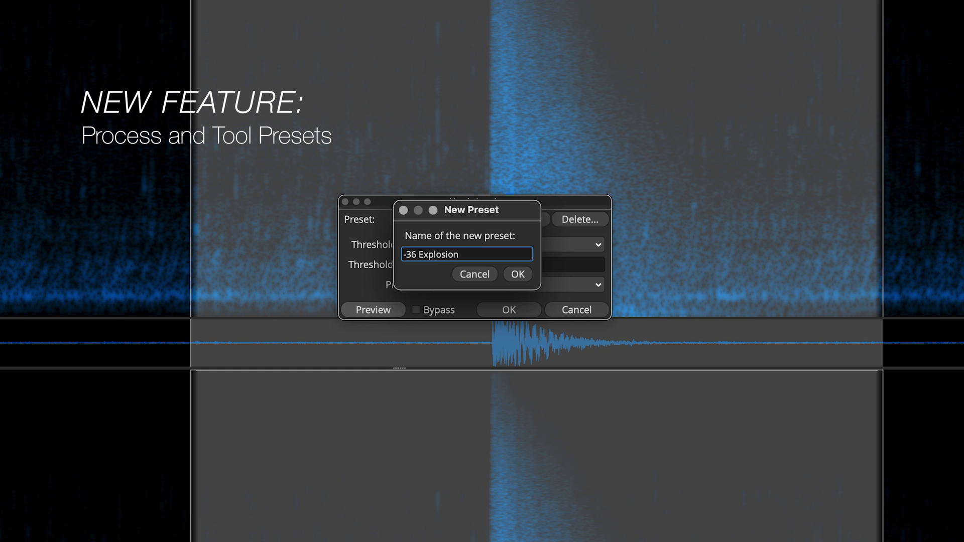
{"action": "key", "text": "Escape"}
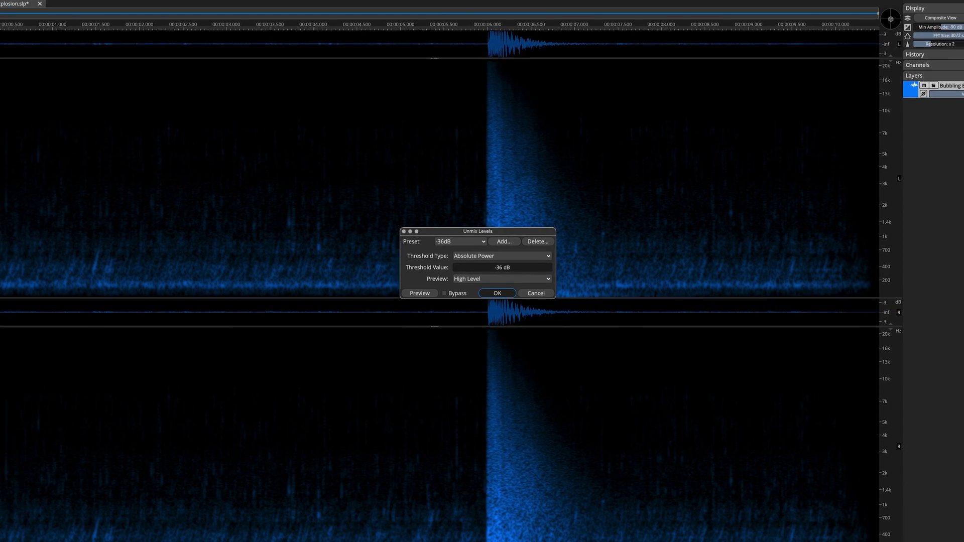
- Apply the -36 dB split and play the Low Level layer soloed
{"action": "key", "text": "Return"}
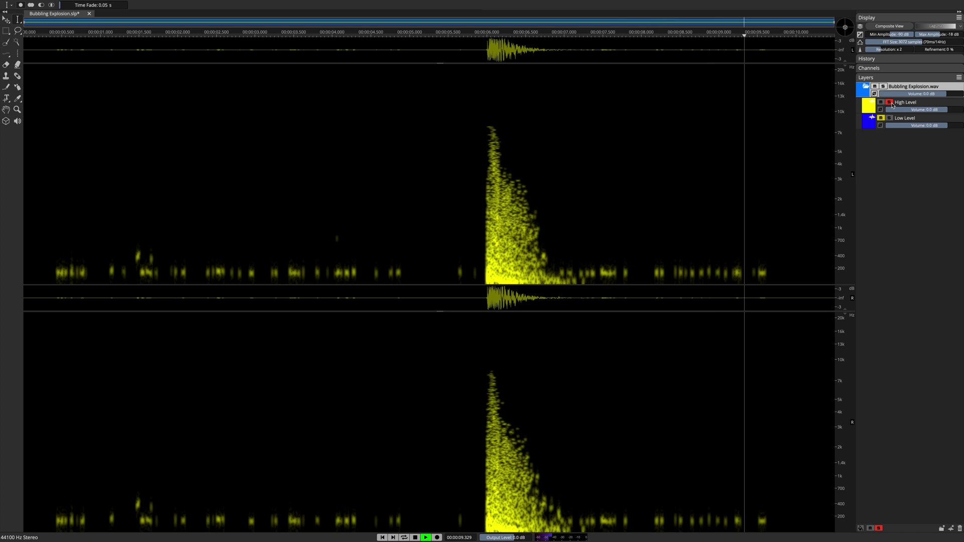
{"action": "left_click", "coordinate": [891, 120]}
{"action": "left_click", "coordinate": [890, 103]}
{"action": "key", "text": "space"}
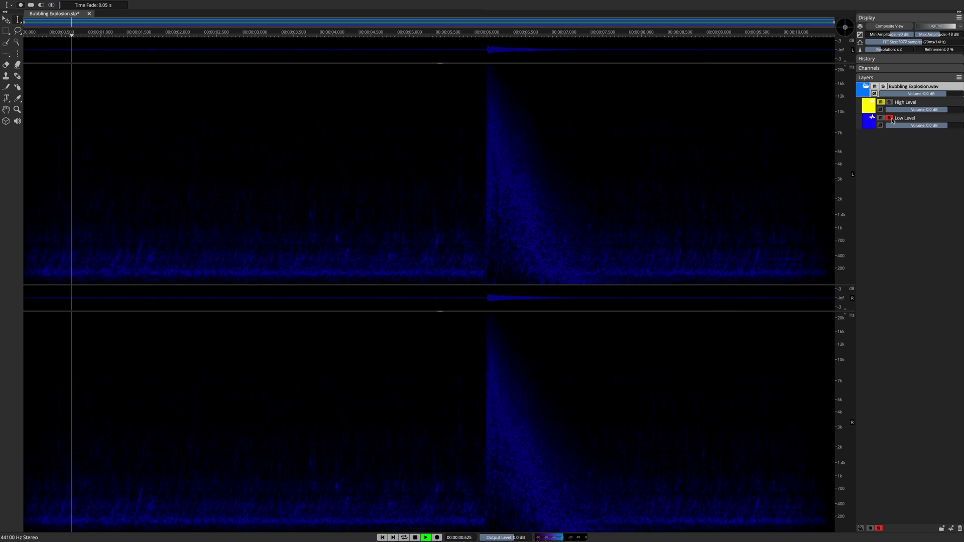